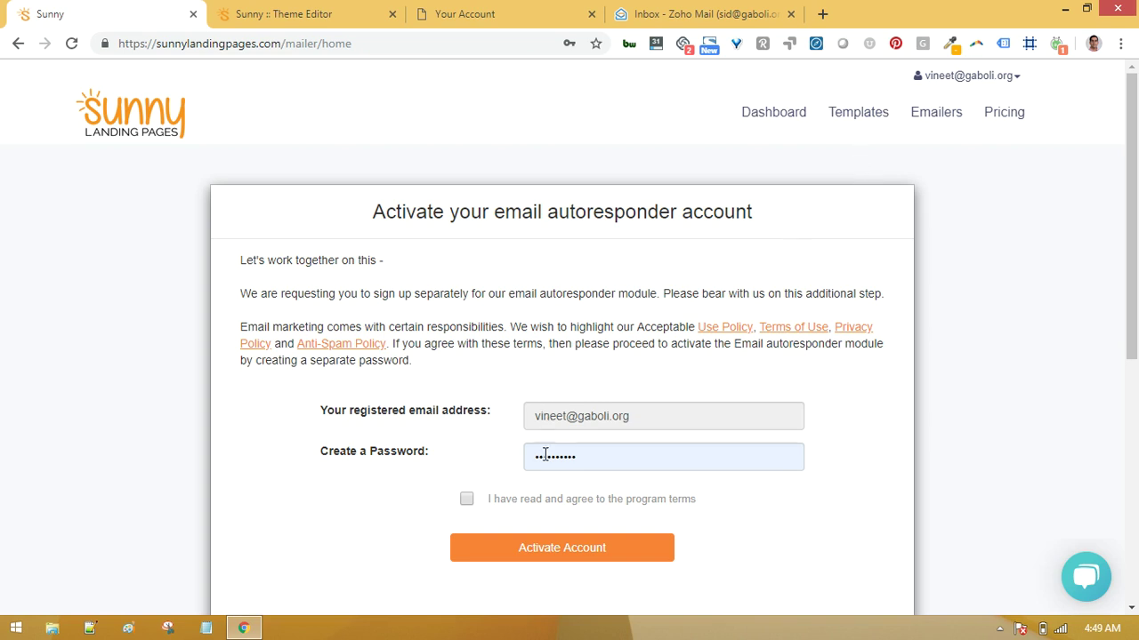
Re-enter the account password and agree to the program terms for account activation.
drag(579, 460, 514, 461)
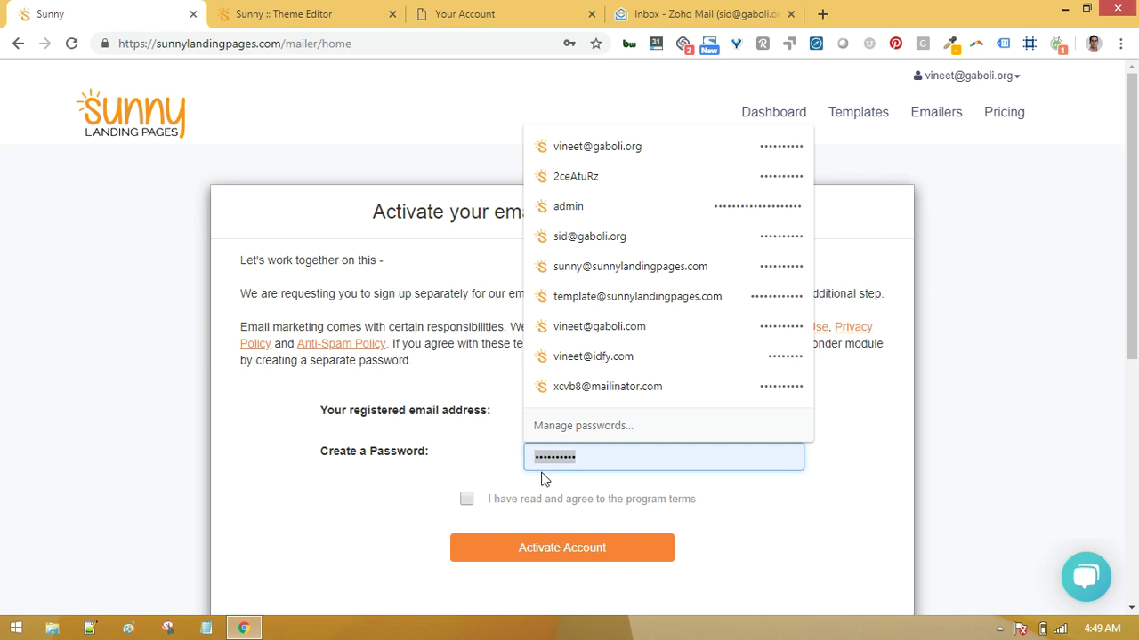
text(••••••••••)
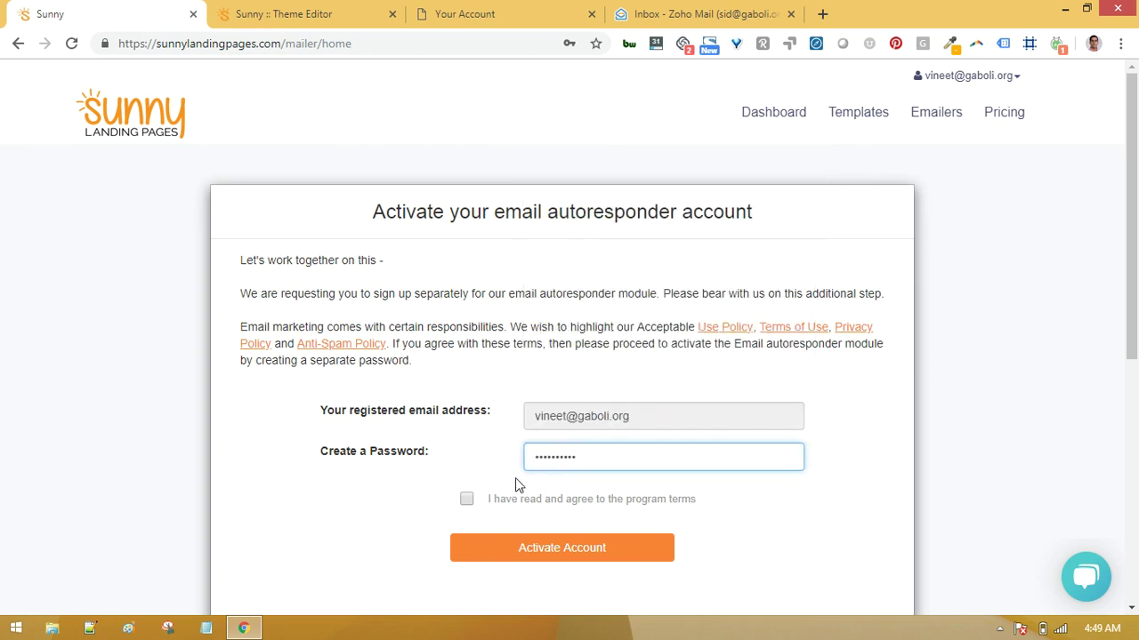
click(466, 499)
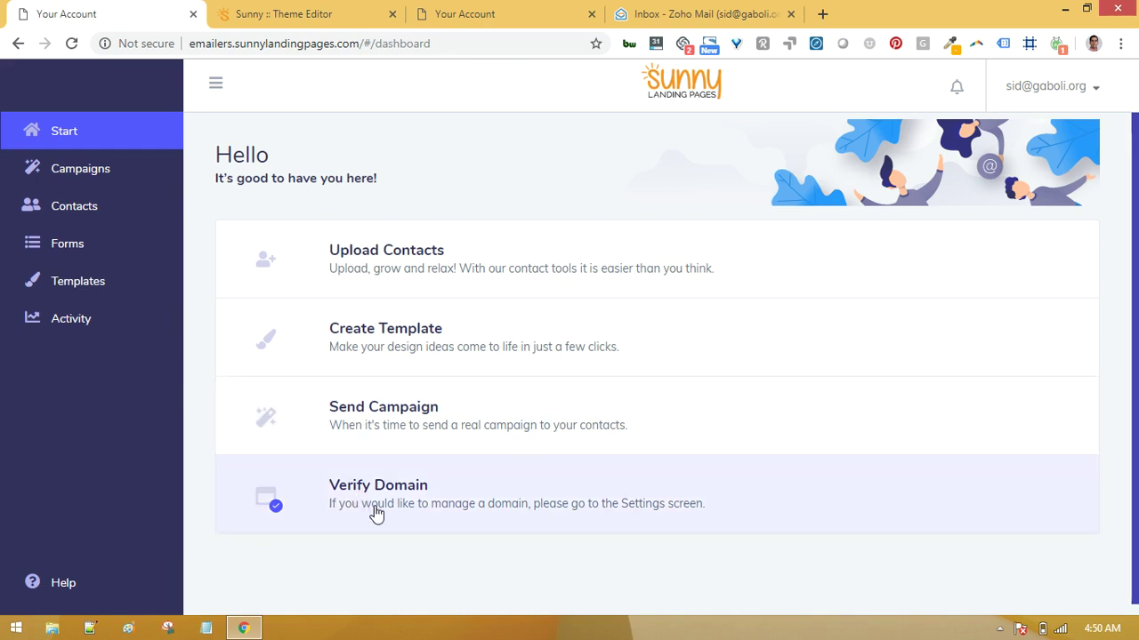
Confirm the sending domain through the verification email in Zoho Mail, then go to Contacts.
click(377, 513)
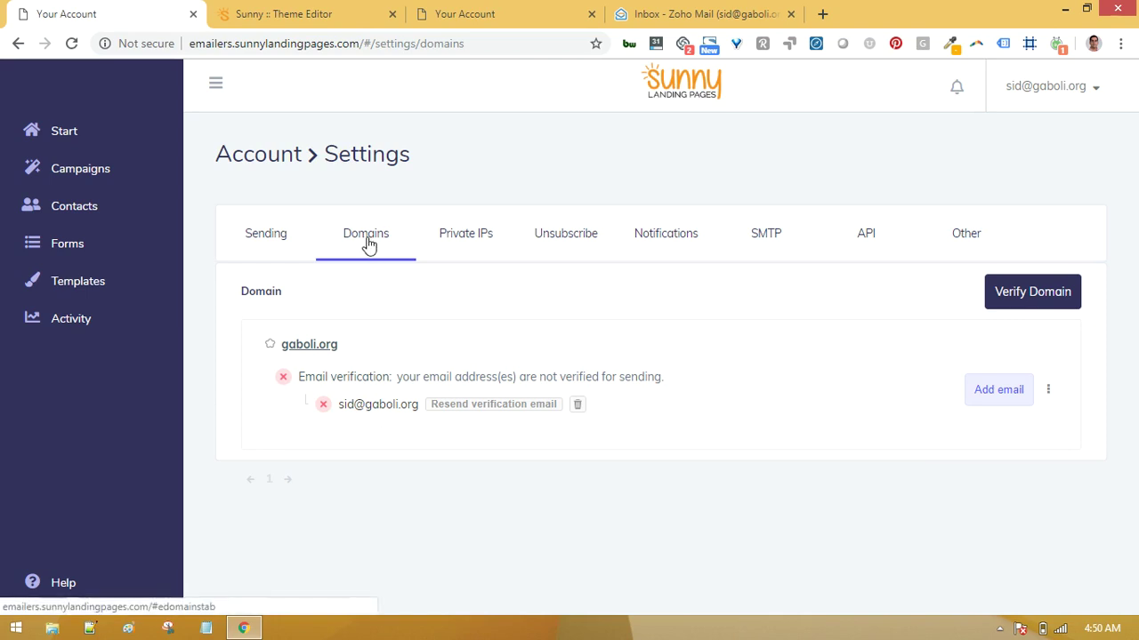
click(703, 14)
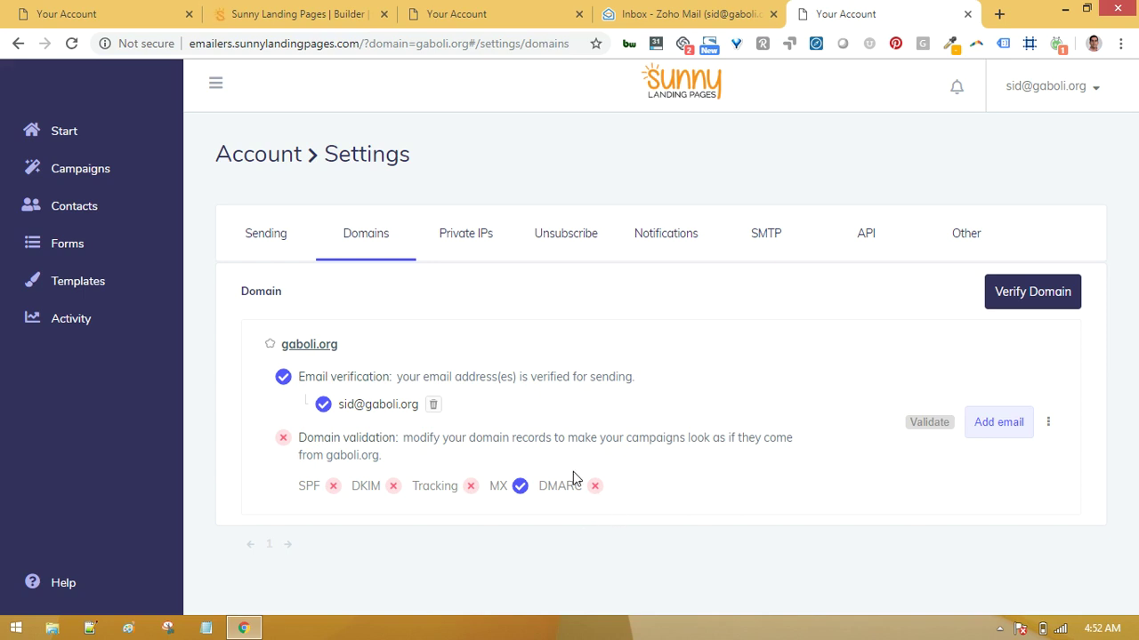
click(96, 212)
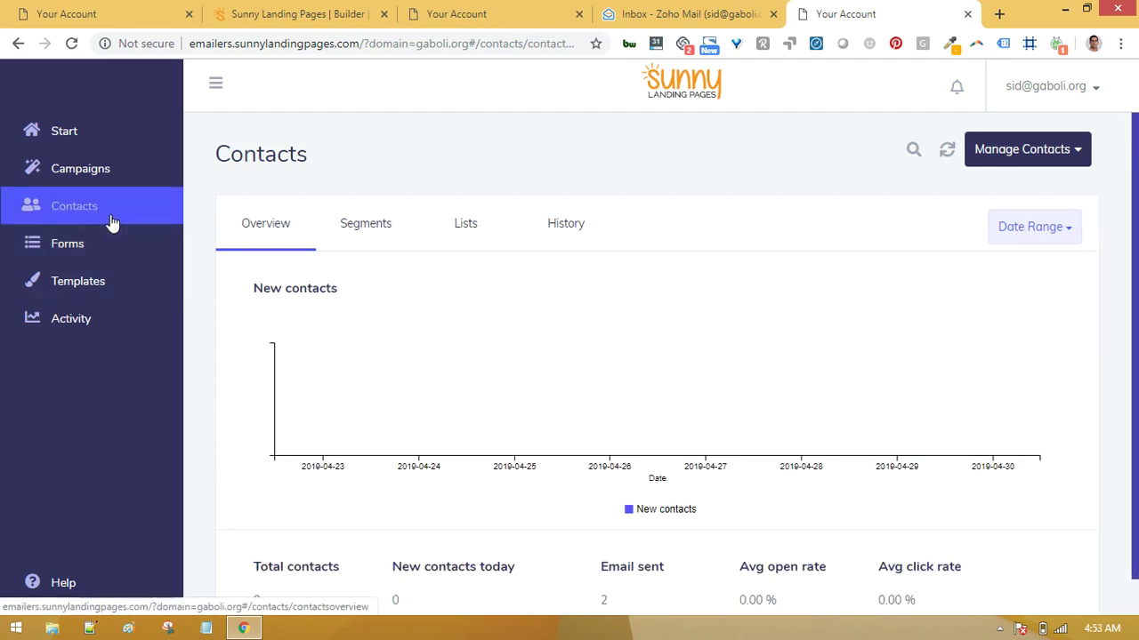
Create the 'Landing Page Demo List' list with subscription management enabled and view it under Lists.
click(1074, 152)
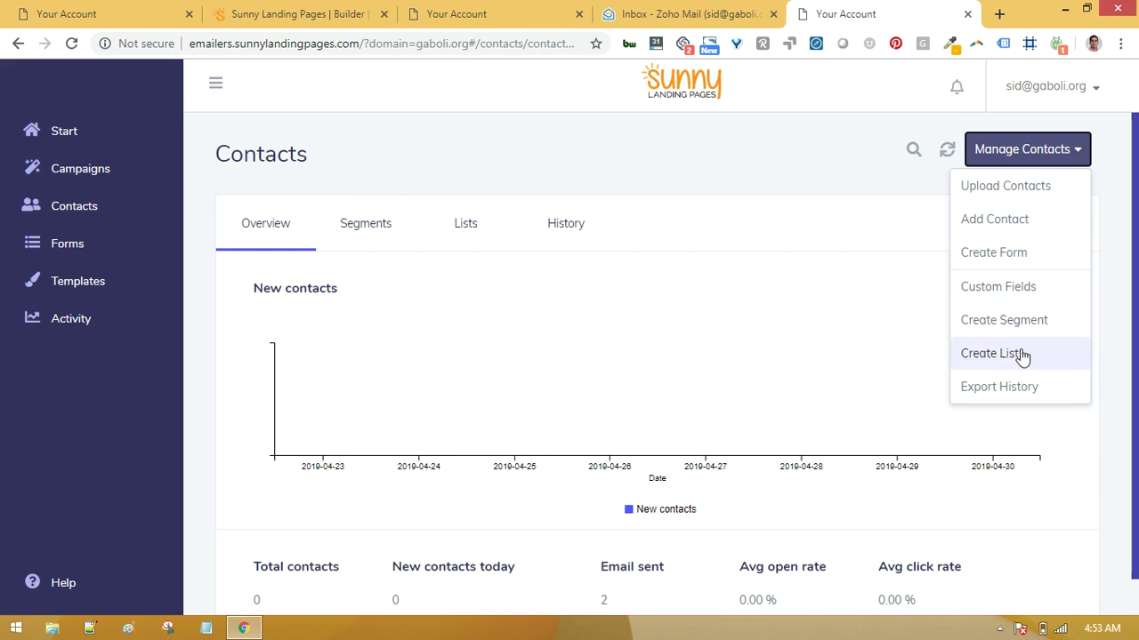
click(991, 354)
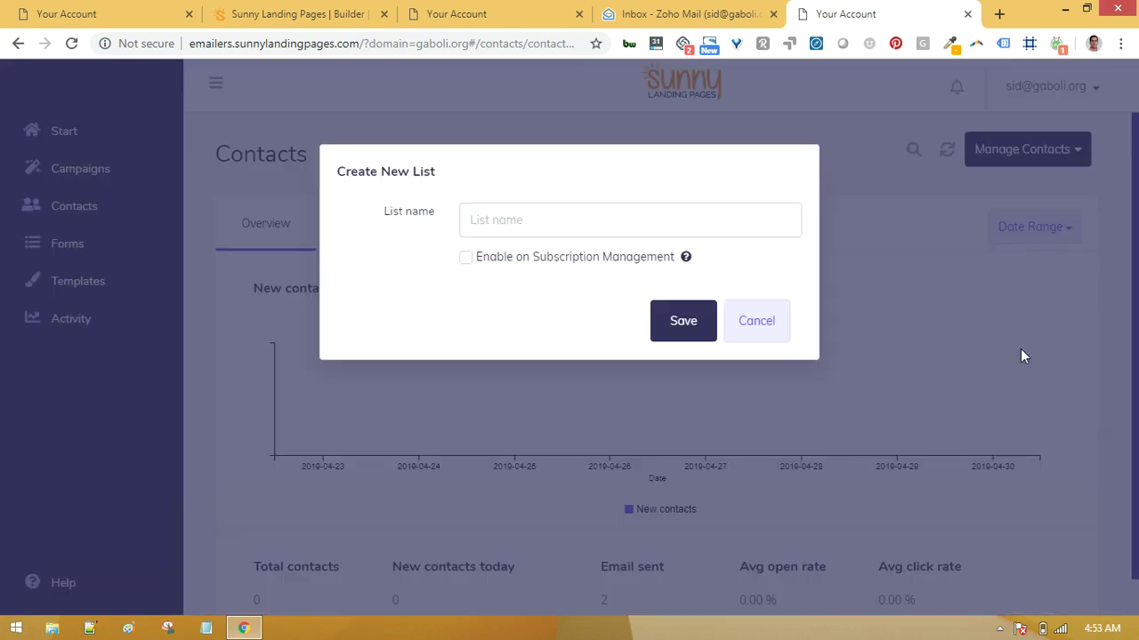
click(541, 225)
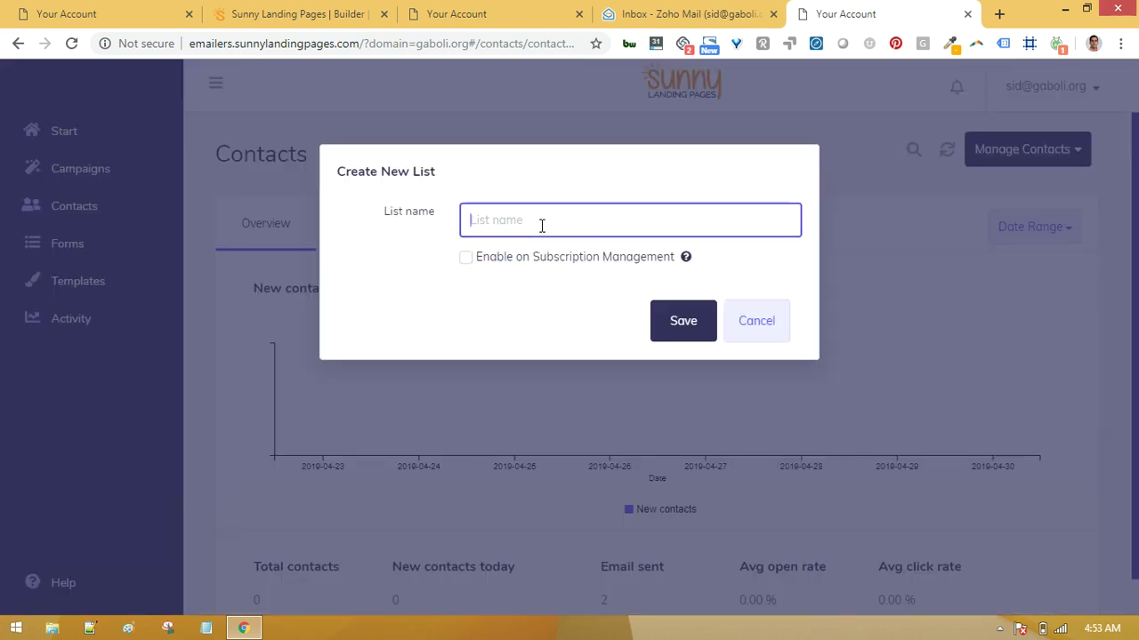
text(Landing Page Demo List)
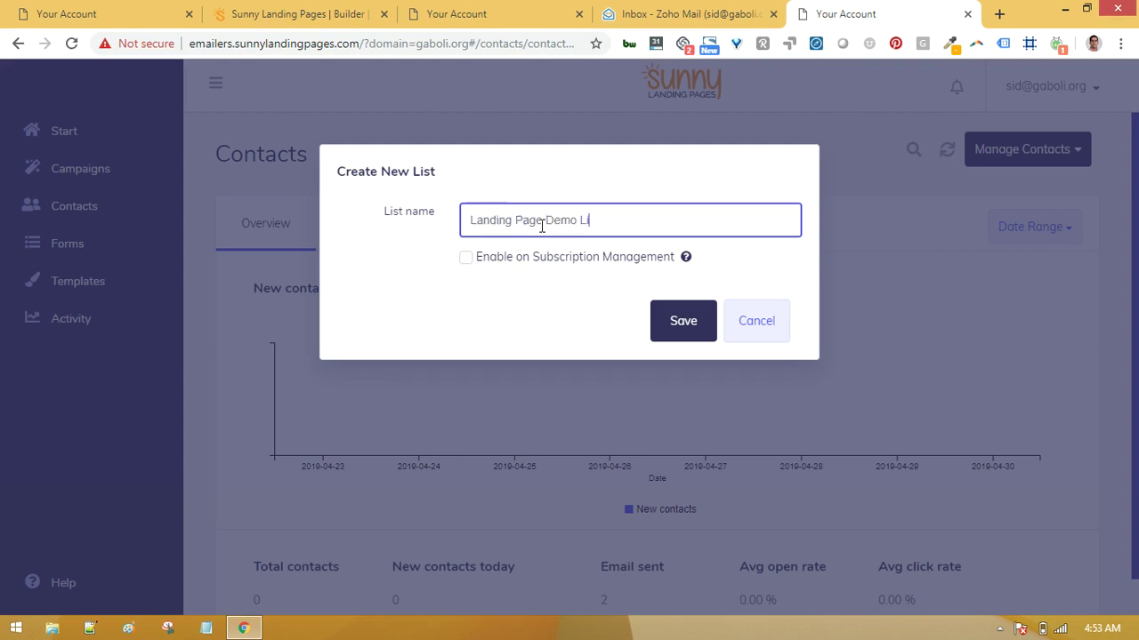
click(463, 259)
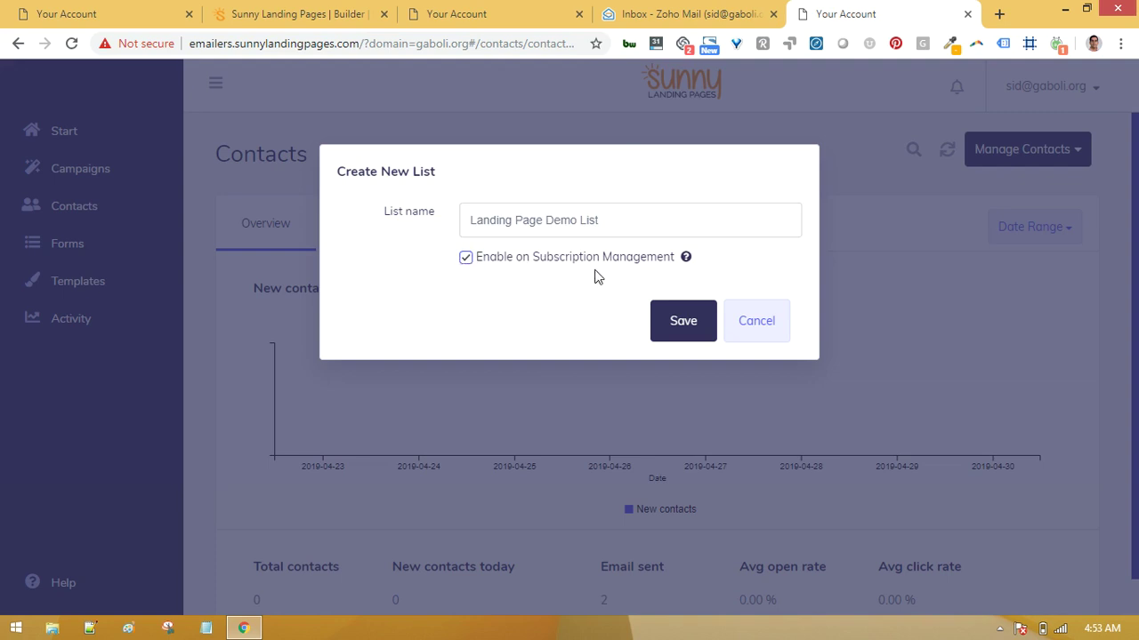
mouse_move(690, 264)
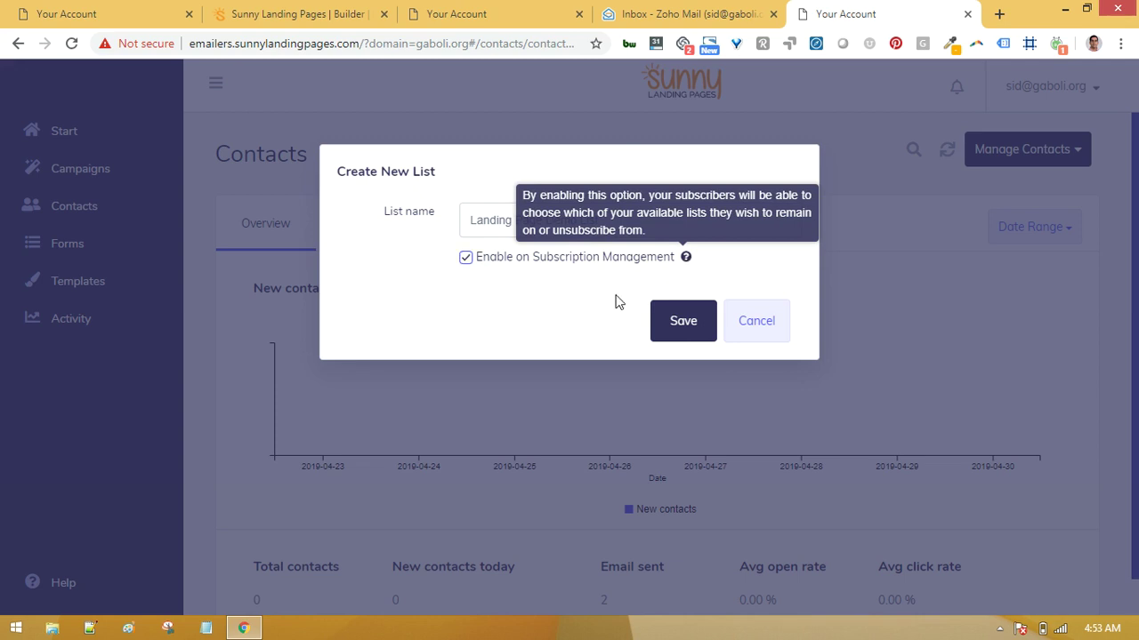
click(672, 323)
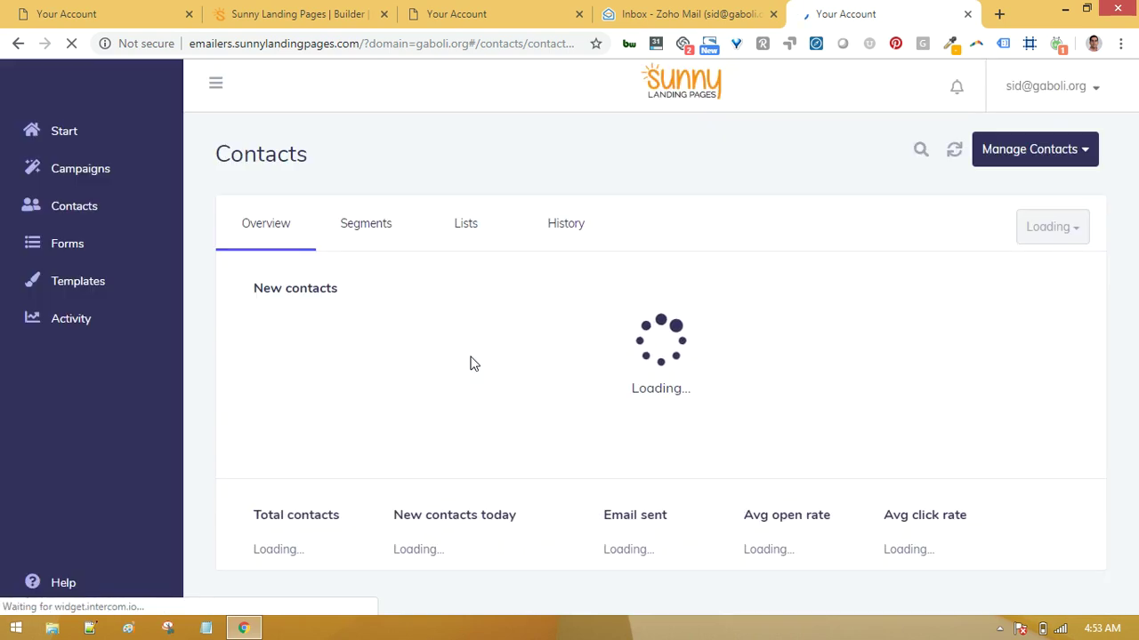
click(465, 226)
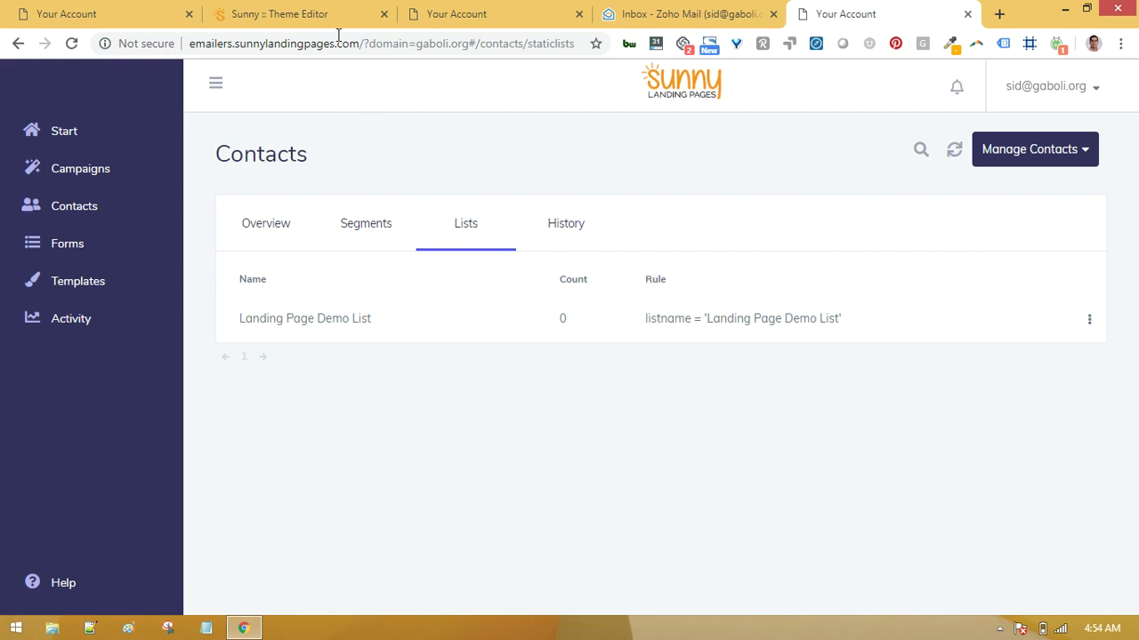
Add a form with First name and Email fields and expand its Email Autoresponder settings.
click(302, 9)
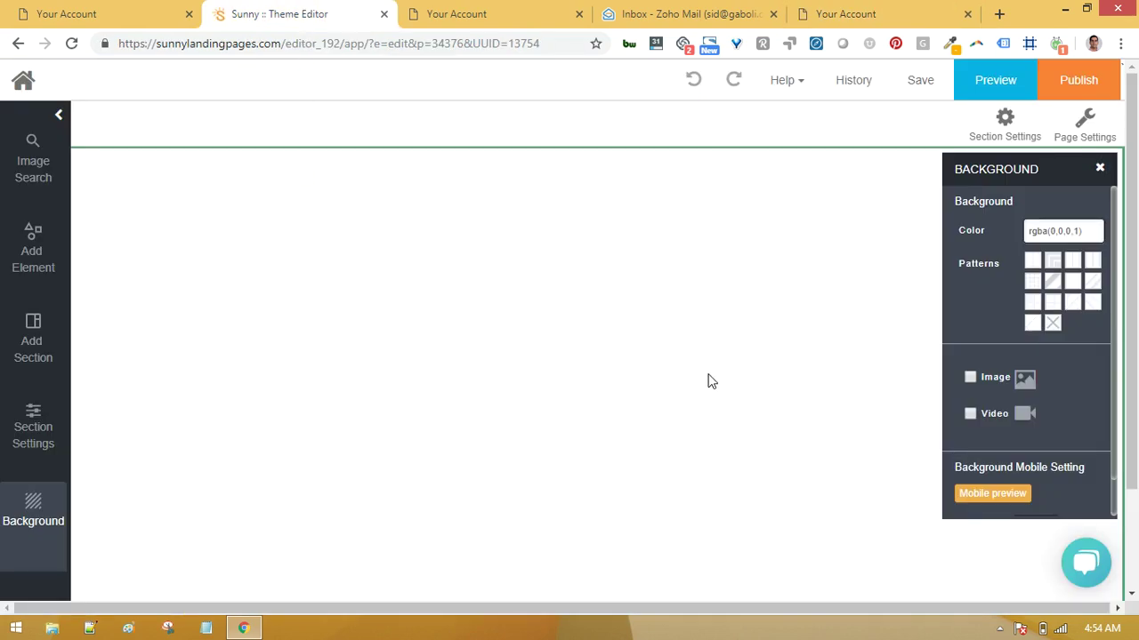
click(31, 263)
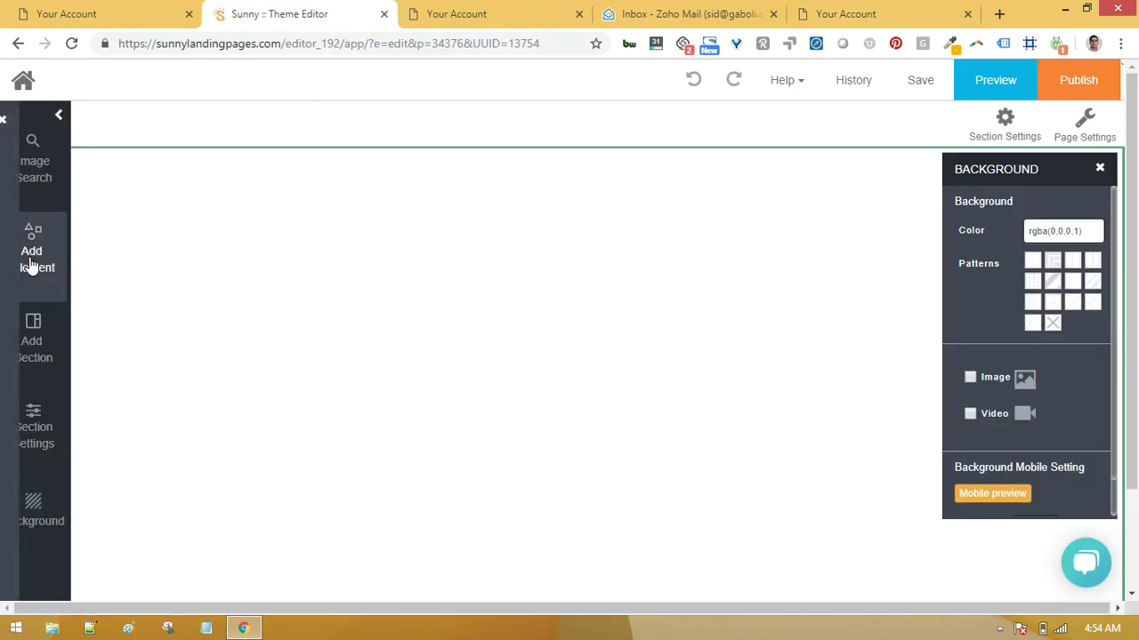
click(254, 266)
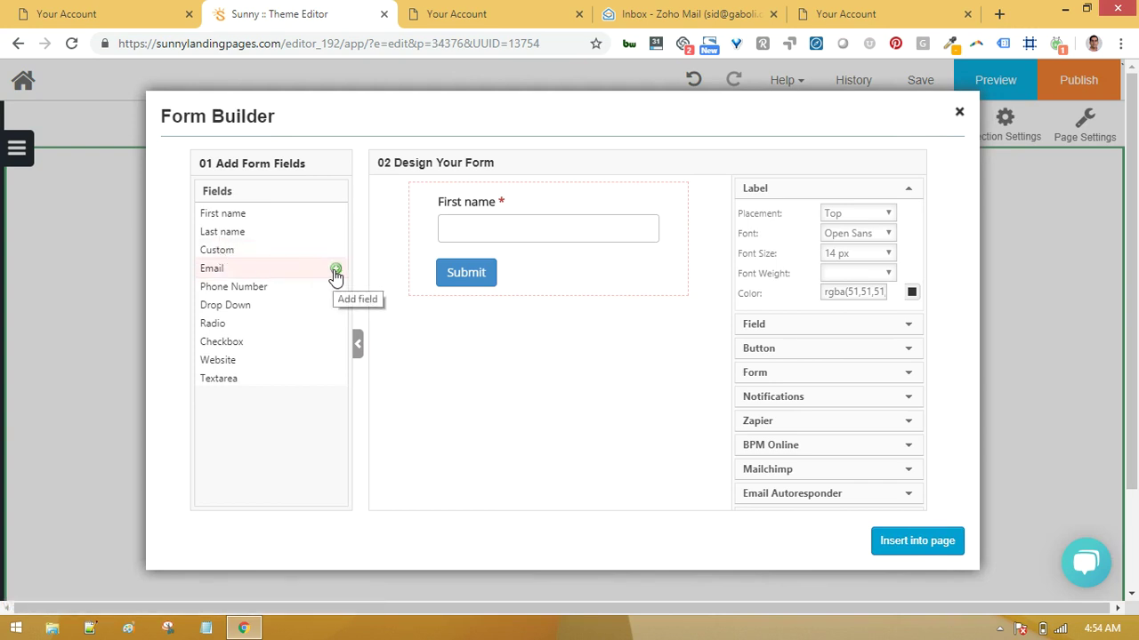
click(335, 271)
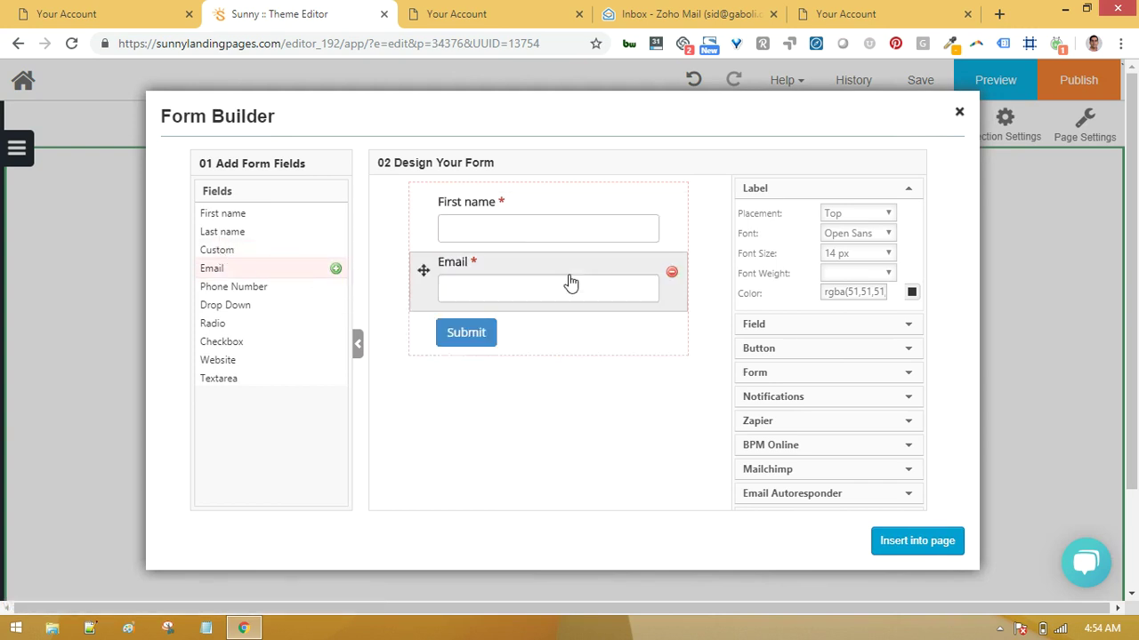
click(911, 190)
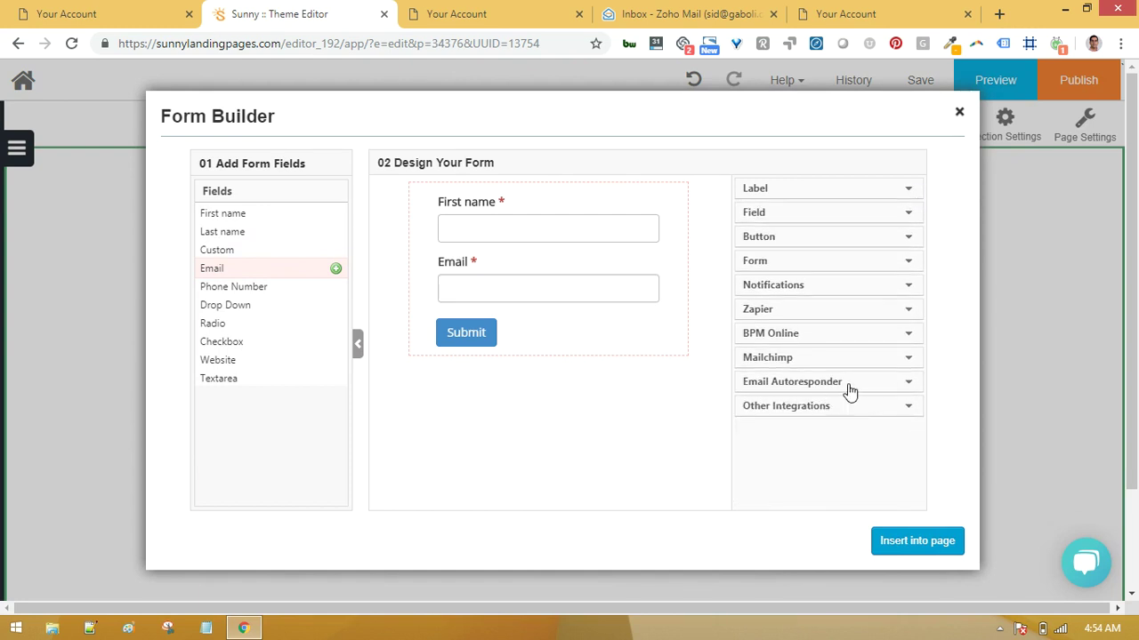
click(909, 386)
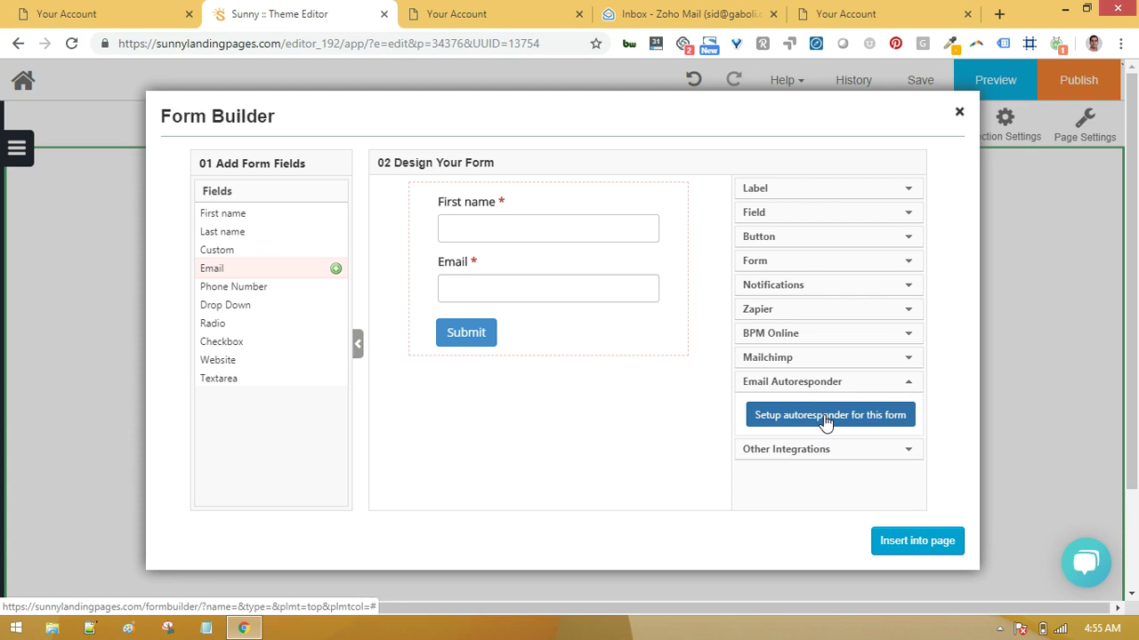
Connect the form to Landing Page Demo List, mapping Firstname to firstName and Email to Email.
click(825, 420)
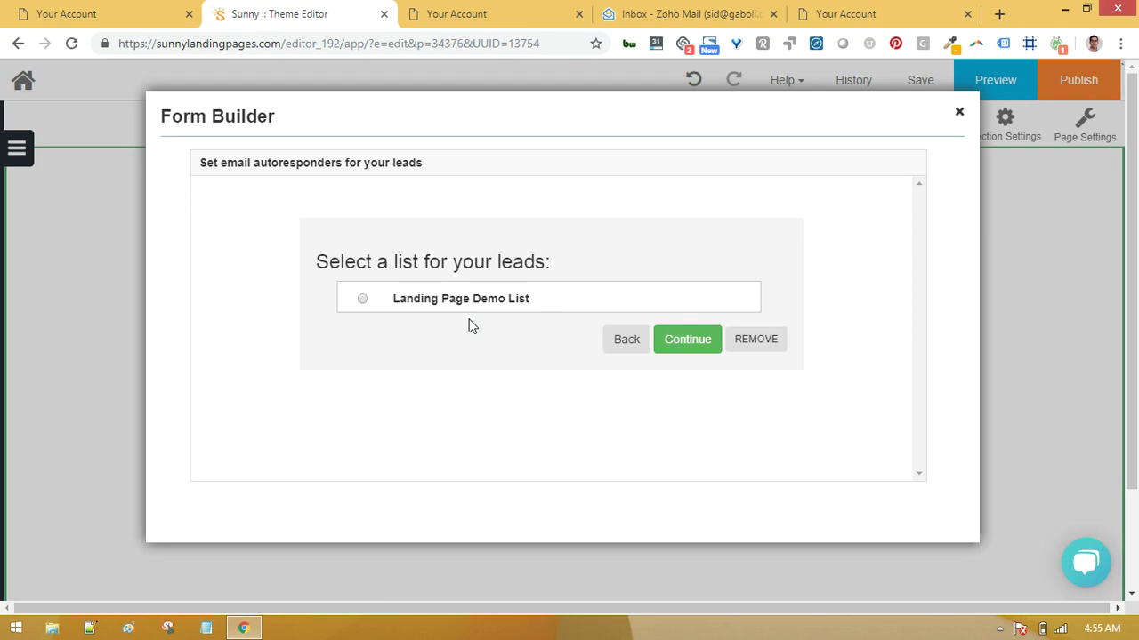
click(362, 300)
click(688, 343)
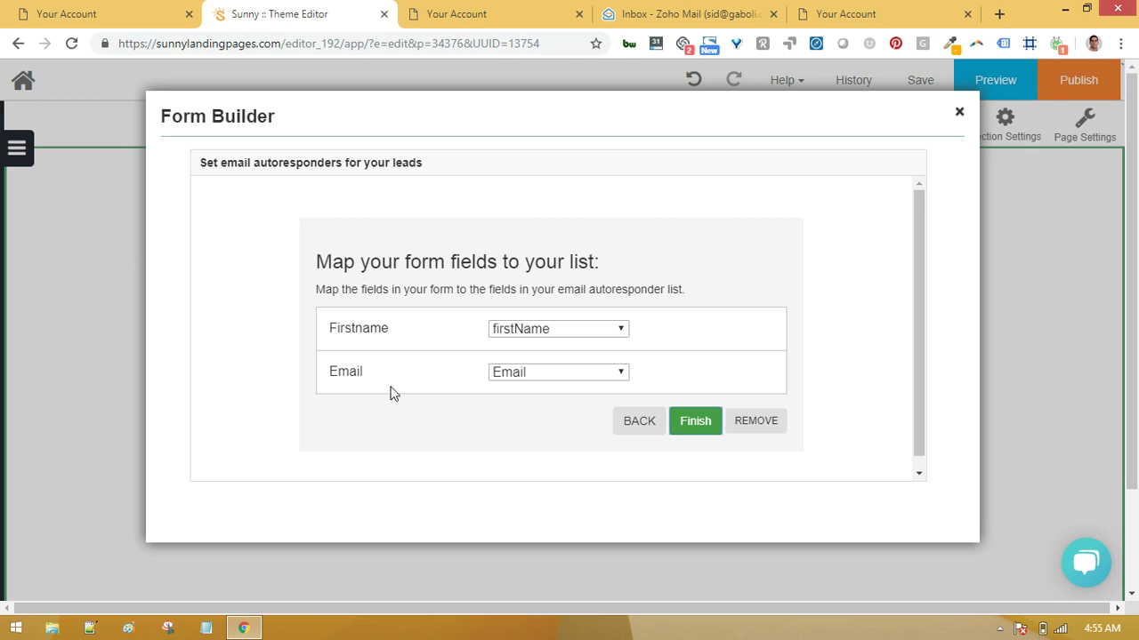
click(602, 329)
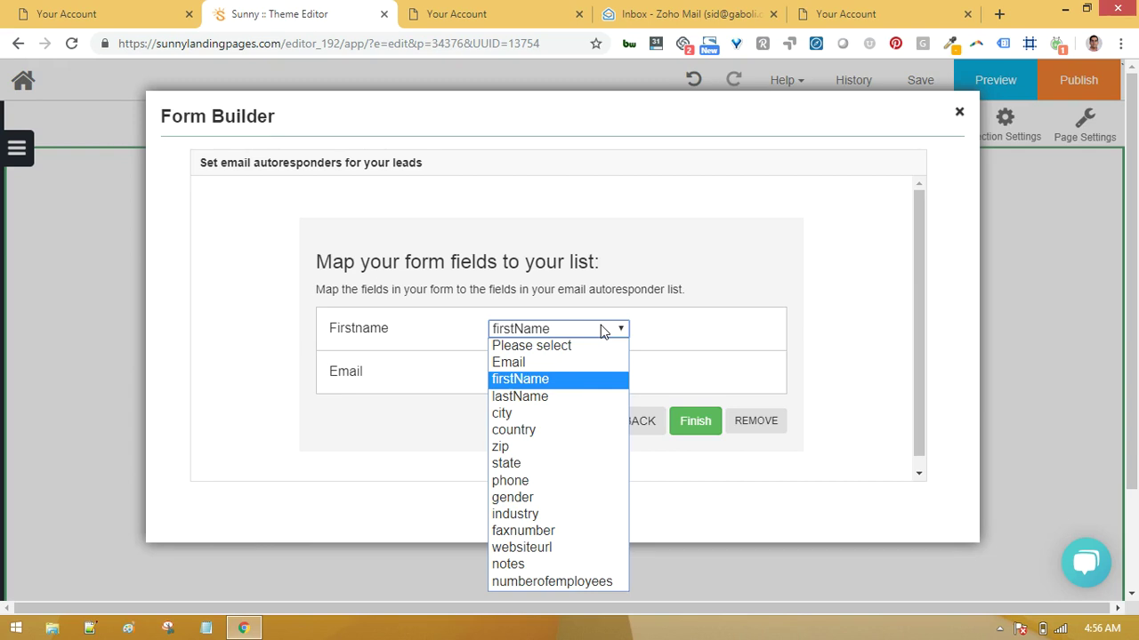
click(669, 324)
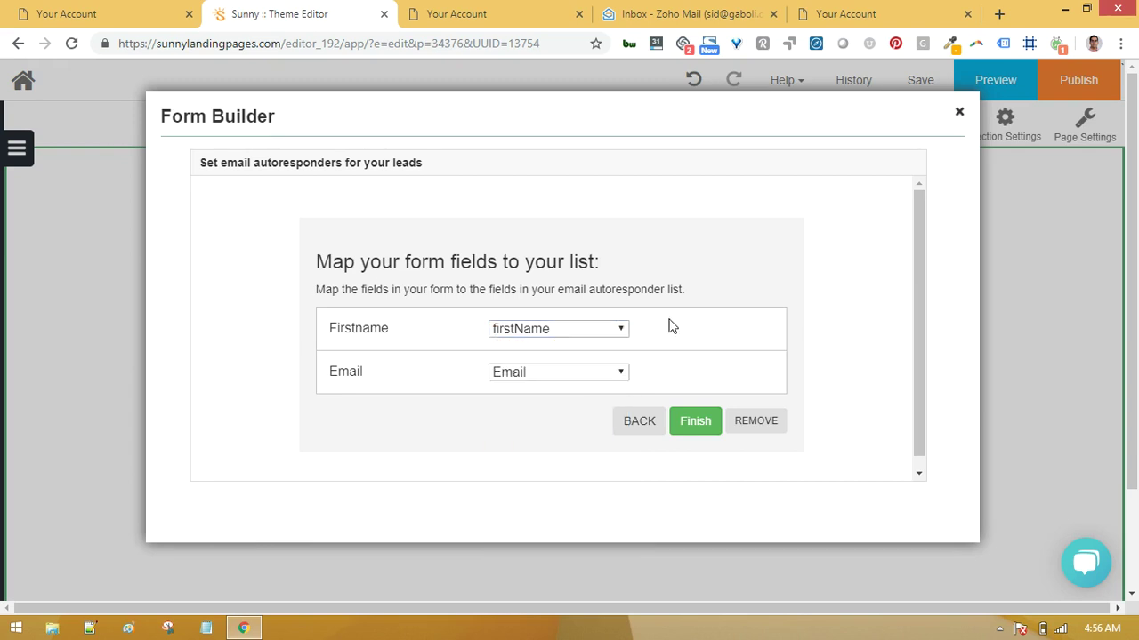
click(701, 428)
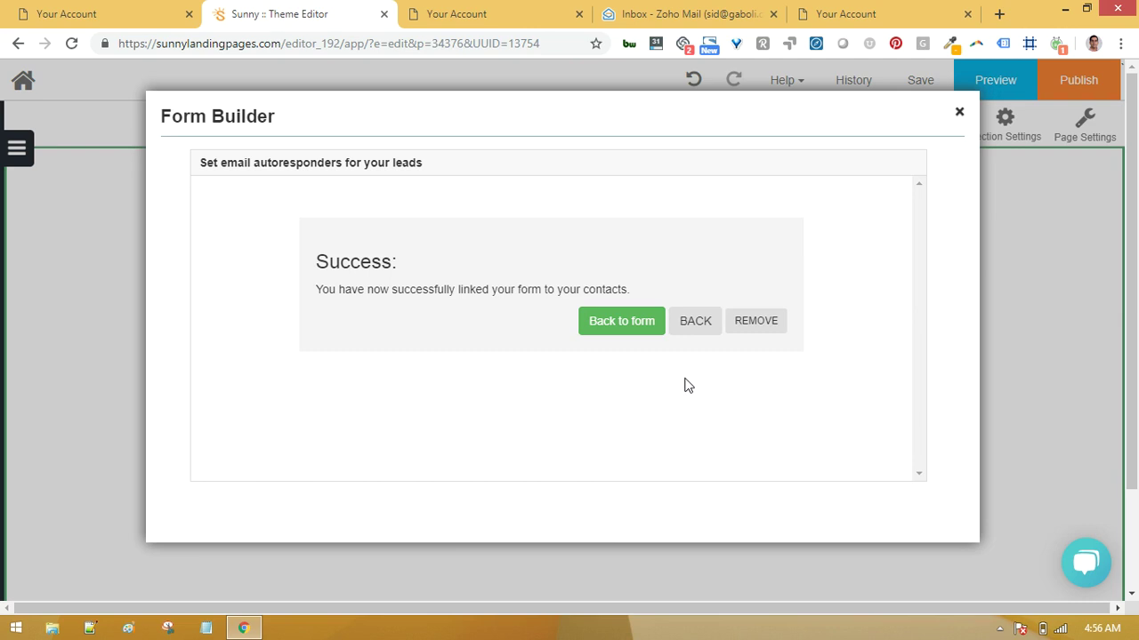
Insert the finished form into the landing page and begin publishing it.
click(620, 326)
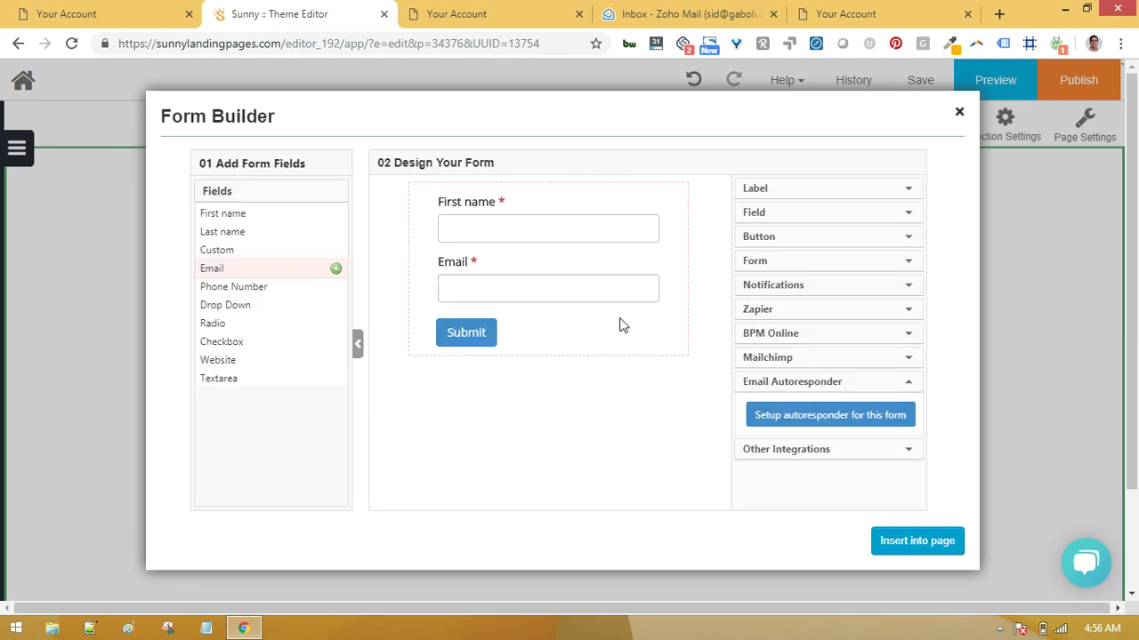
click(914, 544)
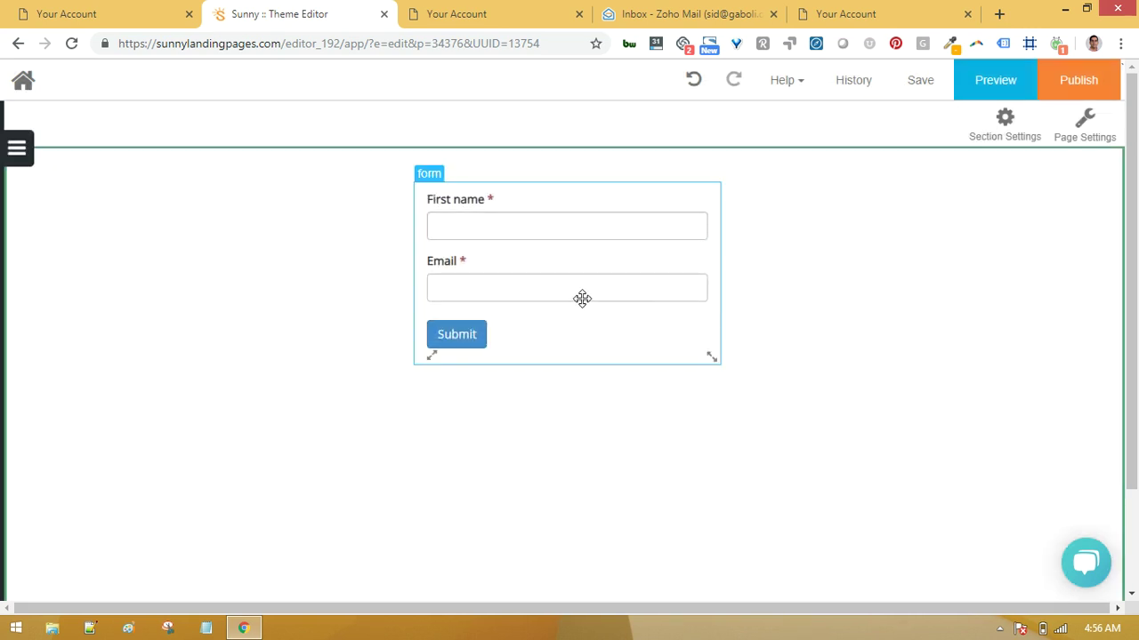
click(1082, 81)
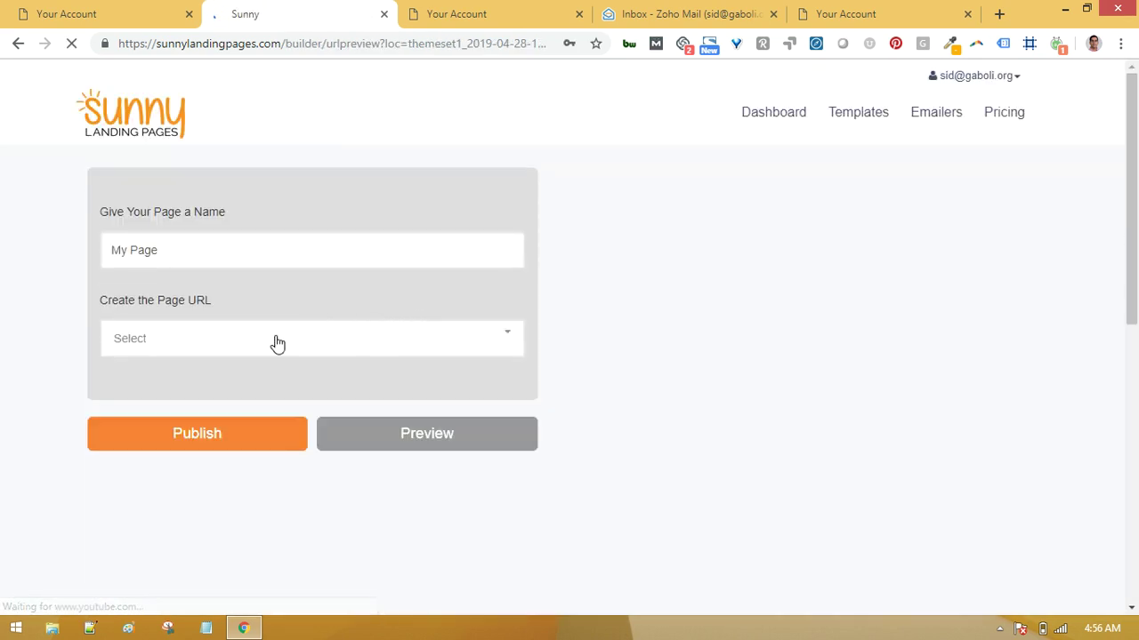
Name the page 'Autoresponder testing' and publish it at the subdomain artesting.demopage.co.
double_click(154, 252)
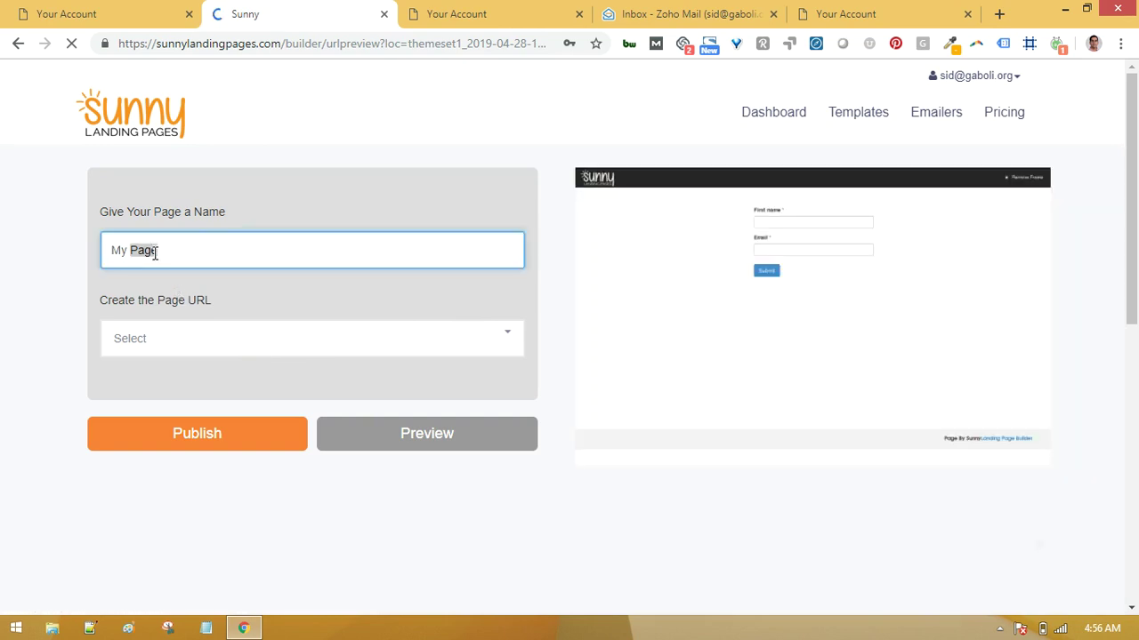
click(178, 250)
drag(186, 250, 87, 257)
text(Aut)
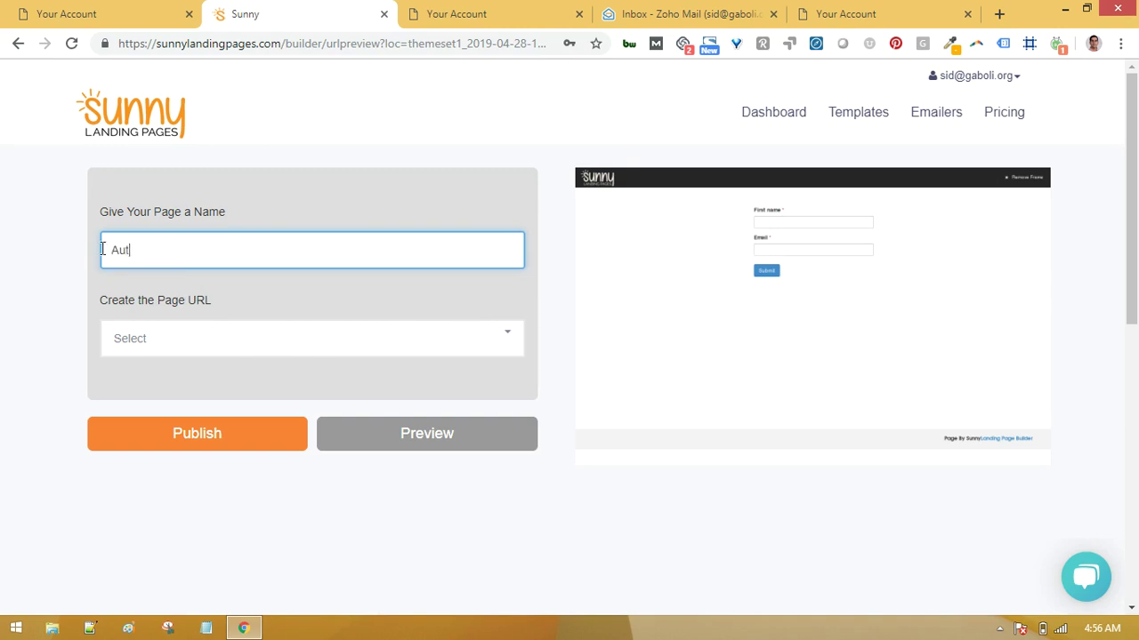
text(oresponder testing)
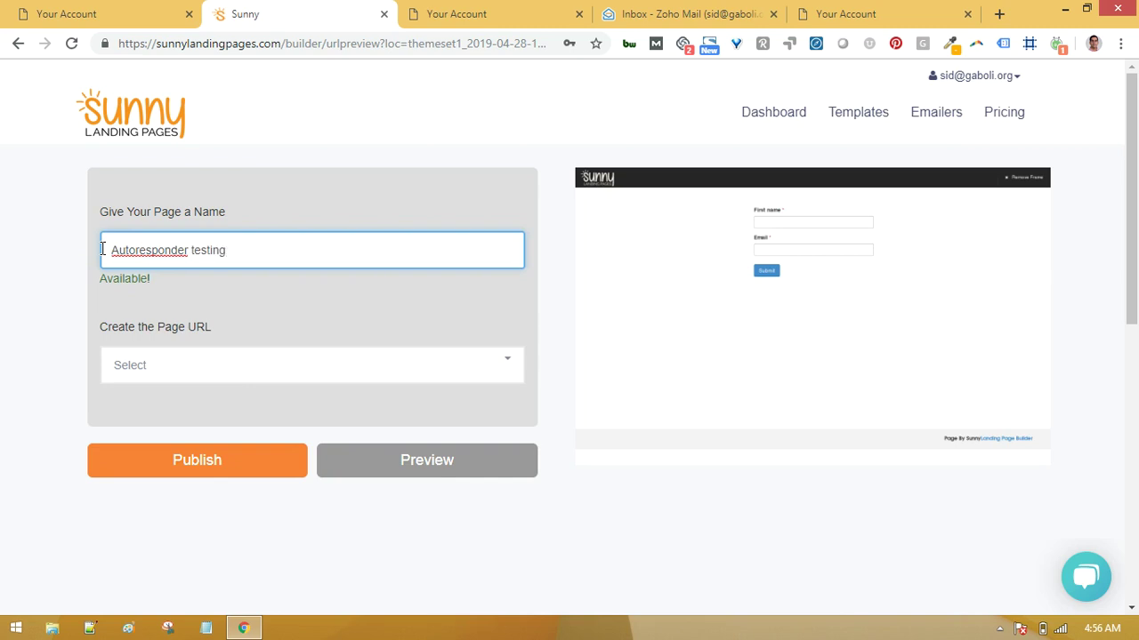
click(159, 365)
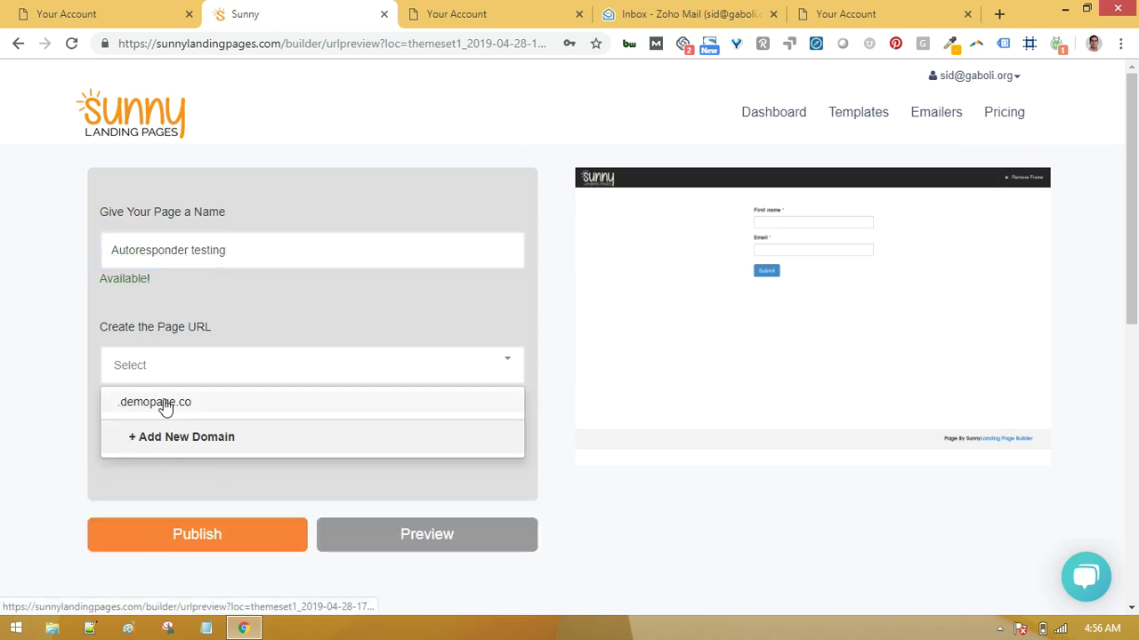
click(165, 404)
click(241, 475)
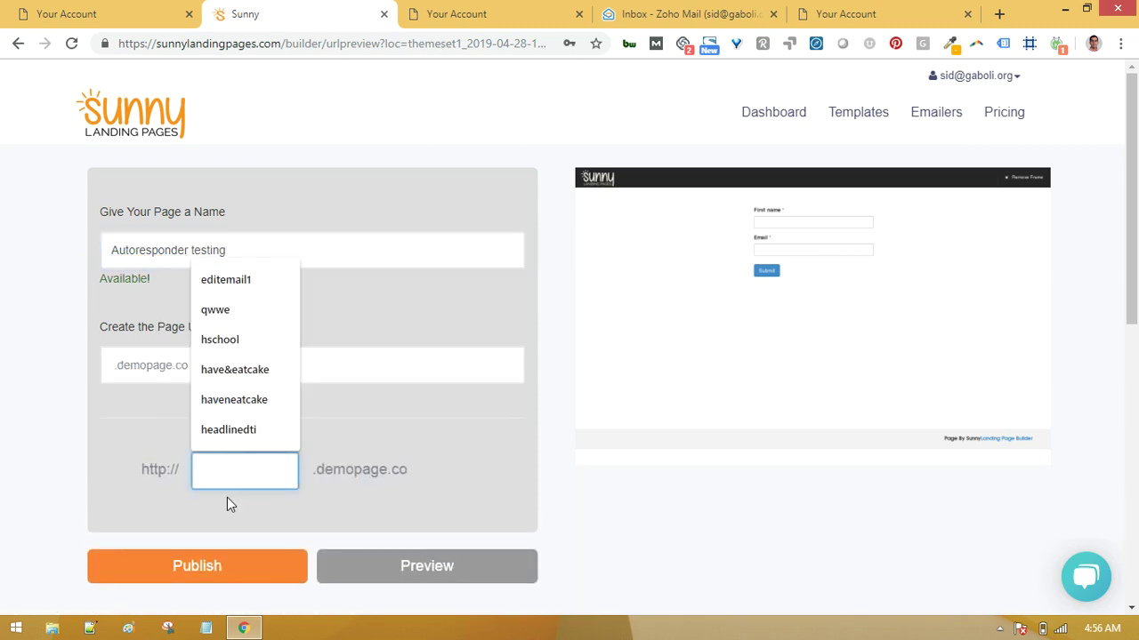
text(artesting)
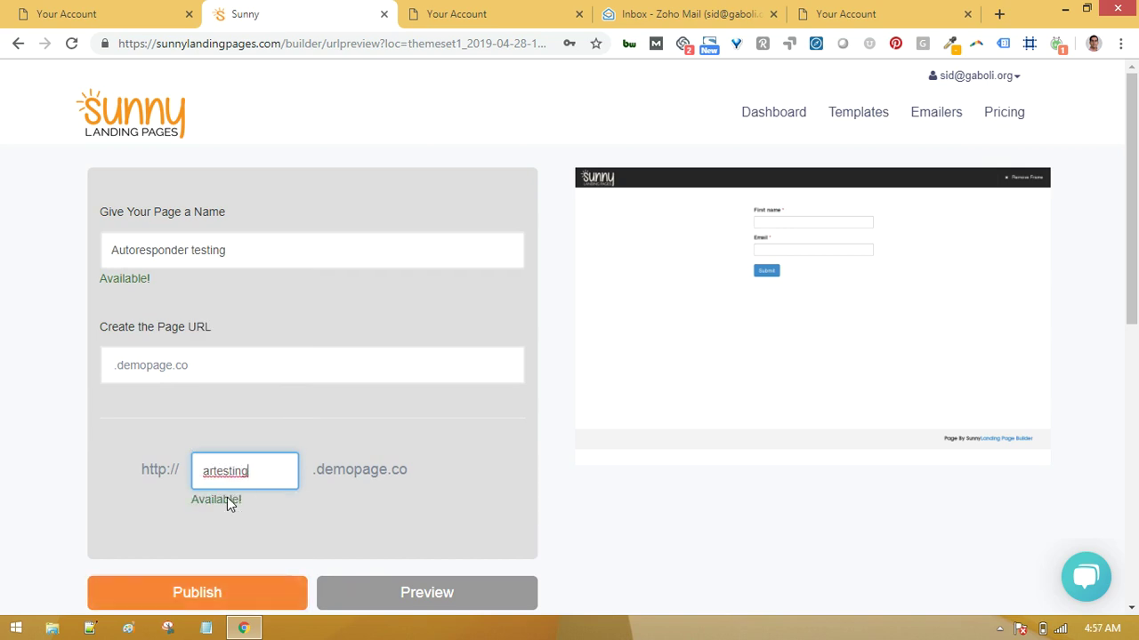
click(210, 600)
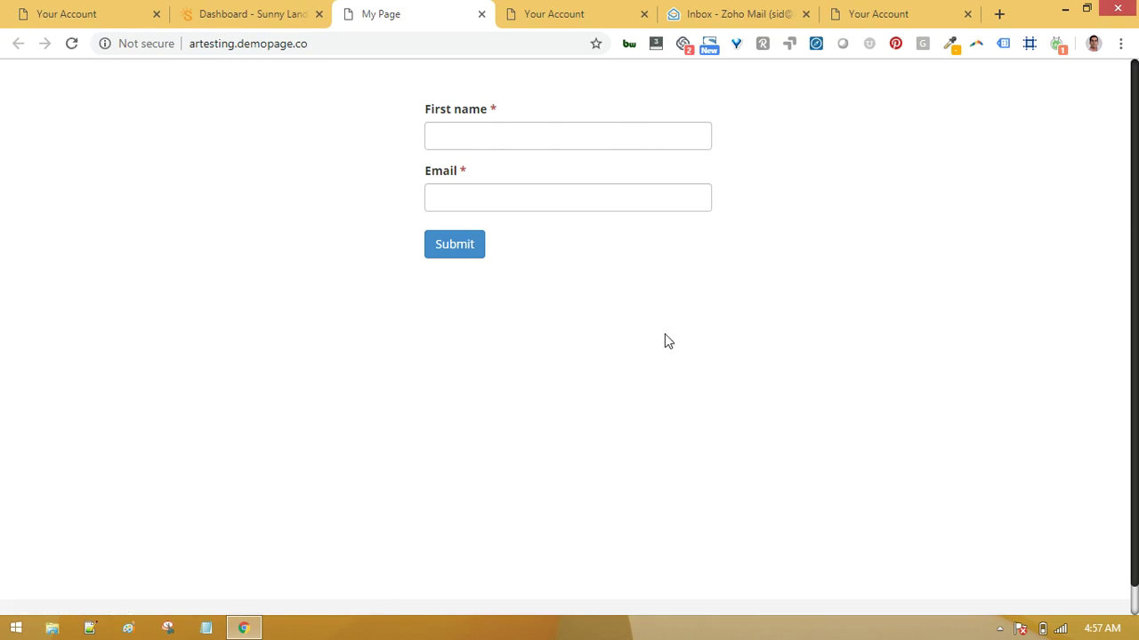
Fill the live form with a test first name and an autofilled email address, then submit.
click(504, 143)
text(Vin)
key(Tab)
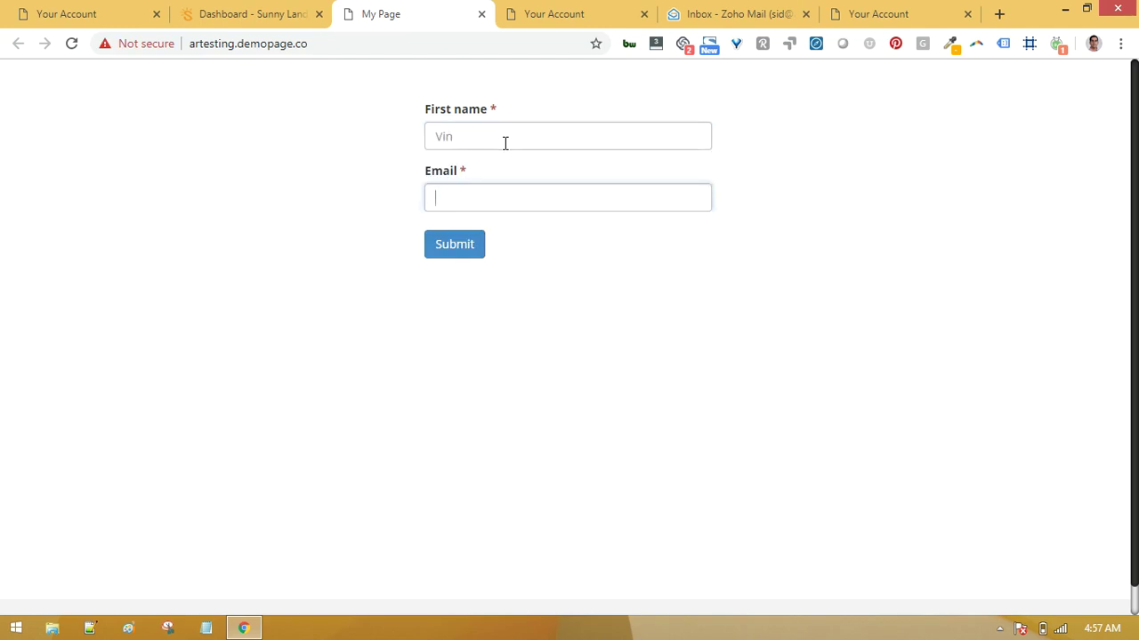
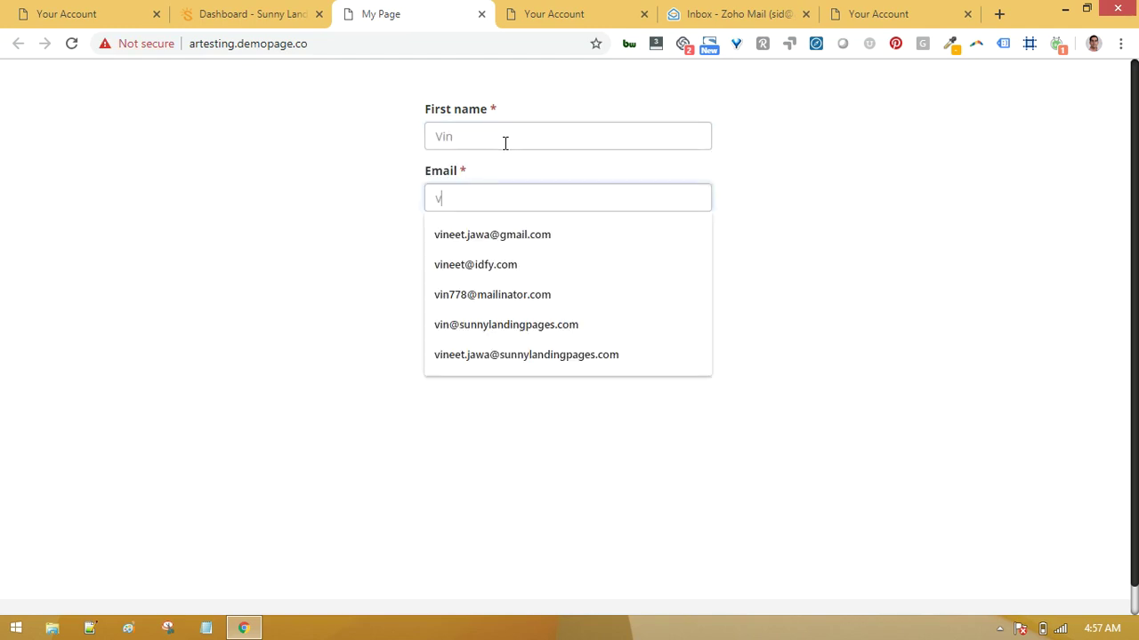
key(Down)
key(Down)
key(Return)
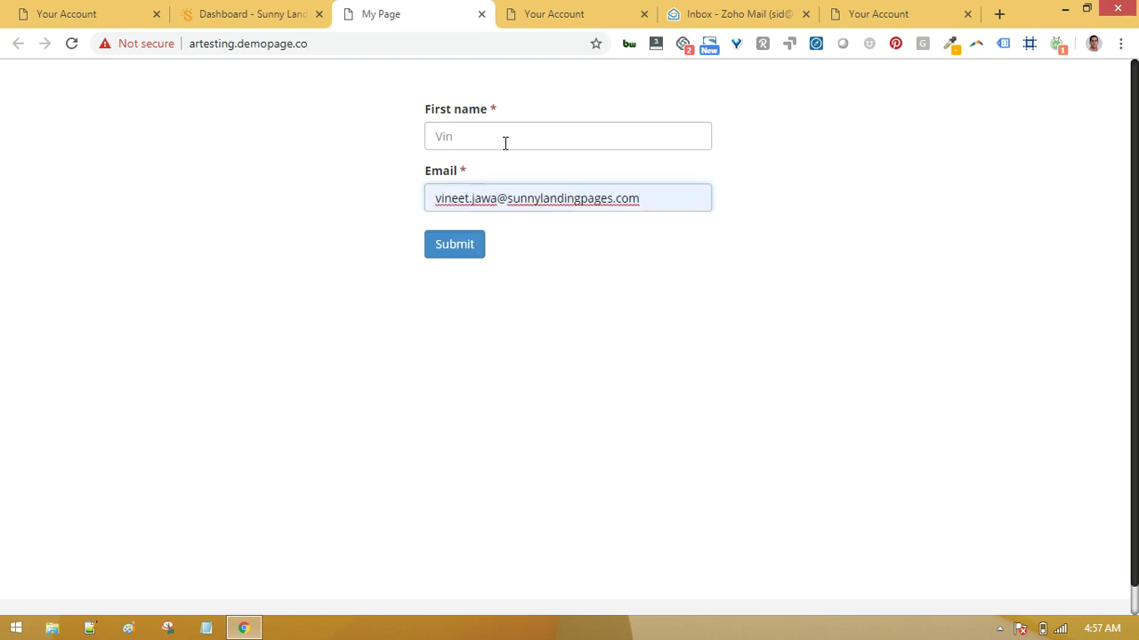
click(454, 248)
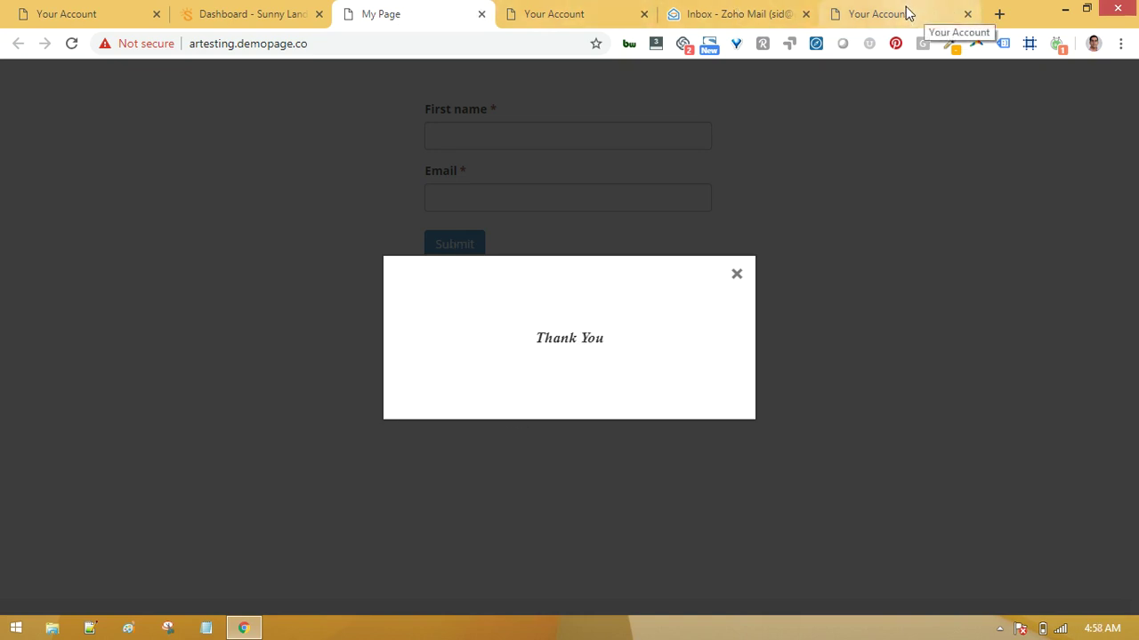
From the Your Account tab, go to Contacts > Lists and open Landing Page Demo List.
click(905, 10)
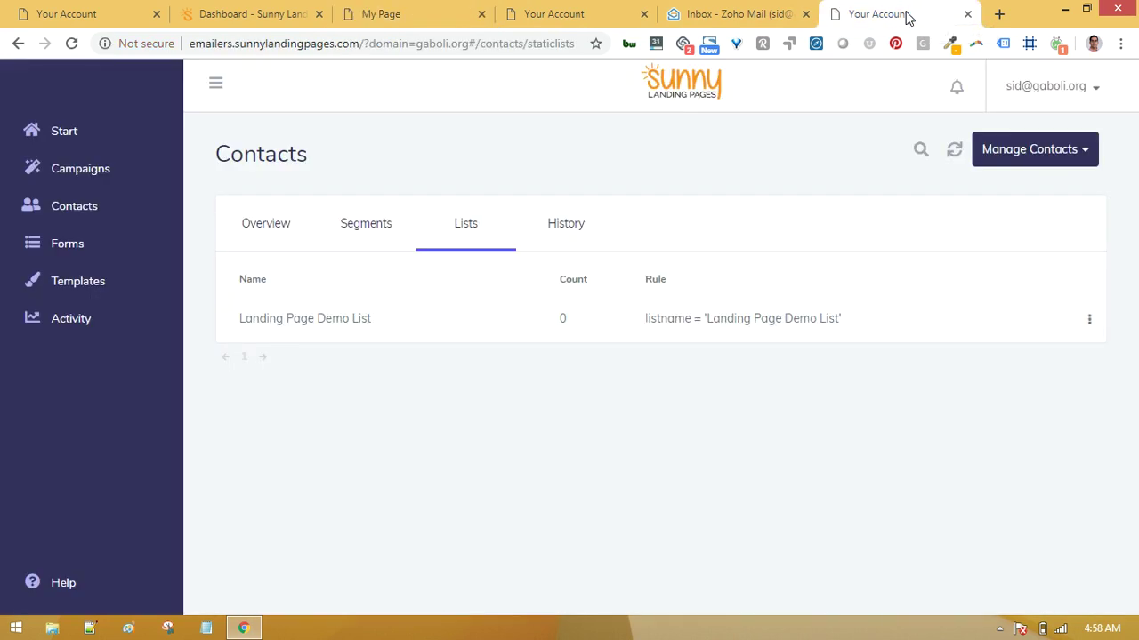
click(87, 214)
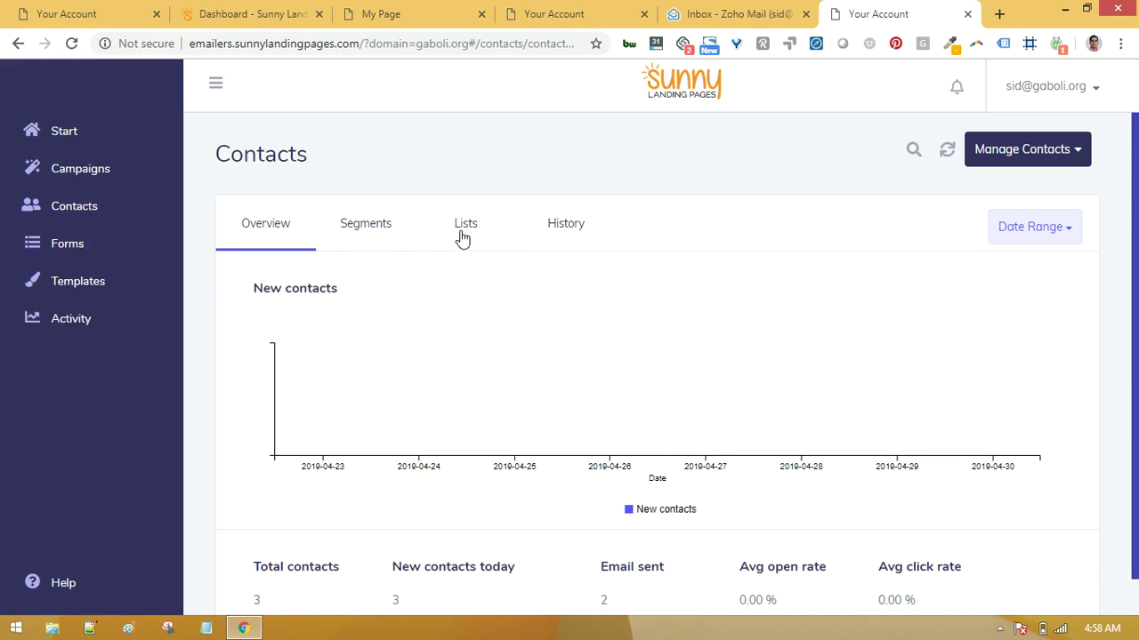
click(462, 229)
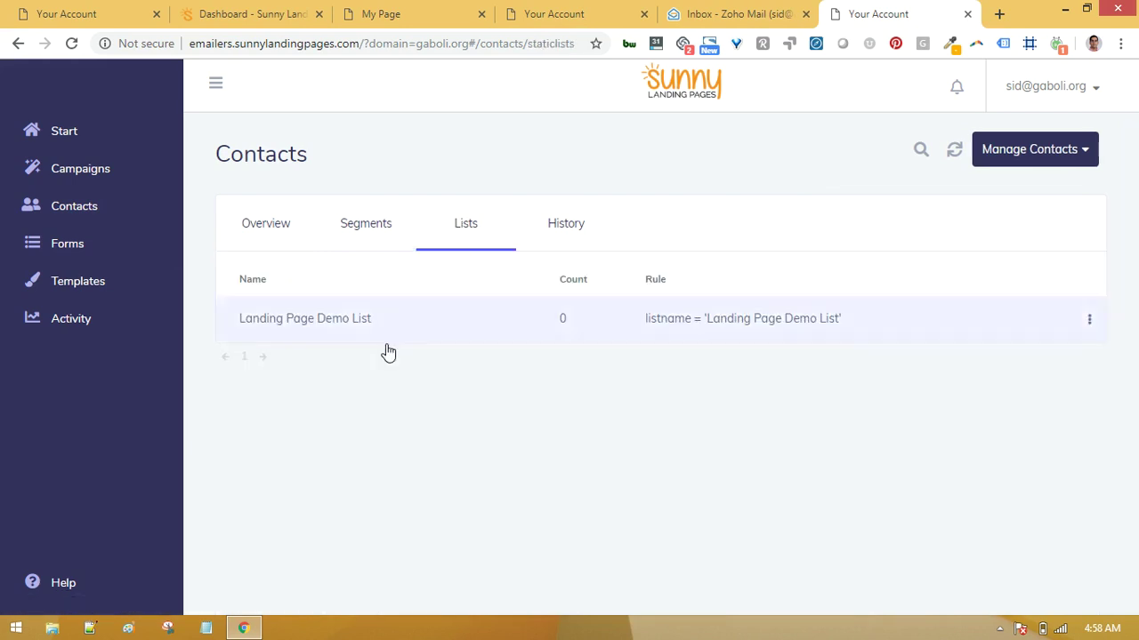
click(330, 323)
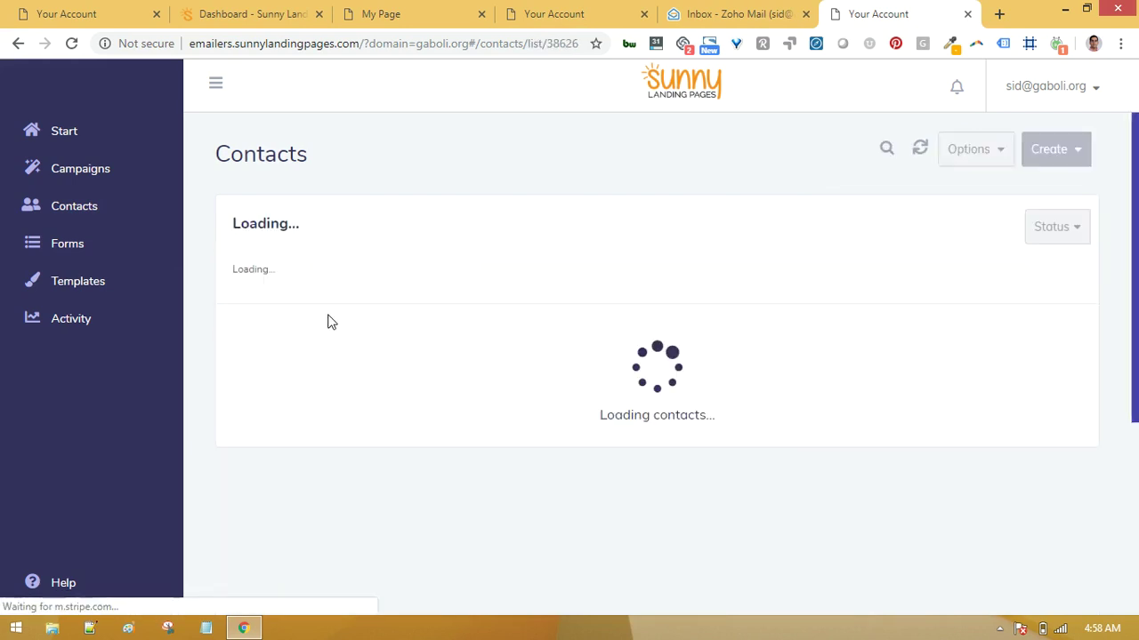